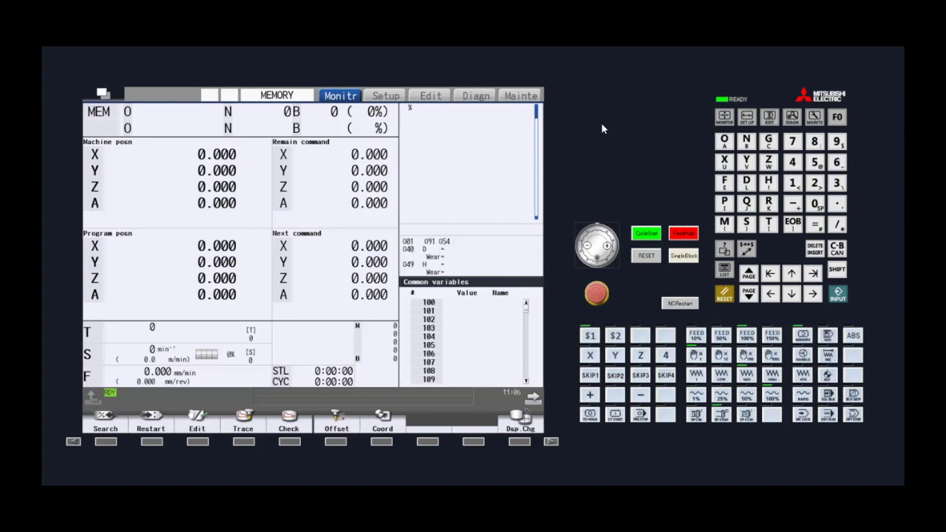
Open the maintenance input/output screen for file transfers.
left_click(529, 98)
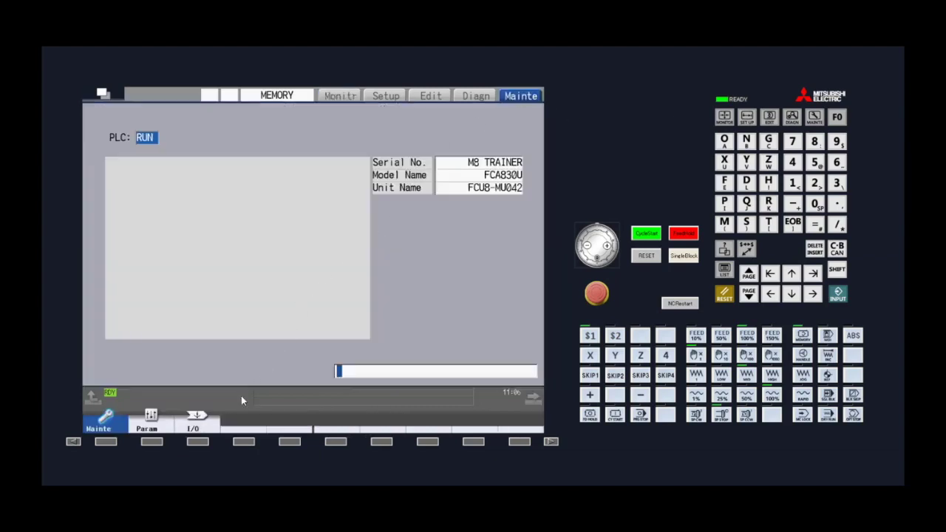
left_click(210, 423)
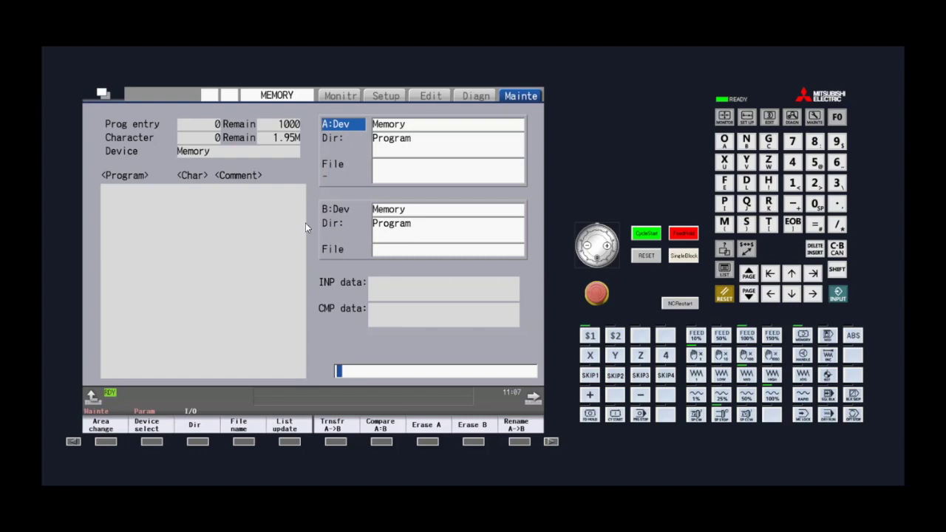
Toggle the active area between A and B, finishing with area A active.
left_click(103, 427)
left_click(103, 427)
left_click(103, 427)
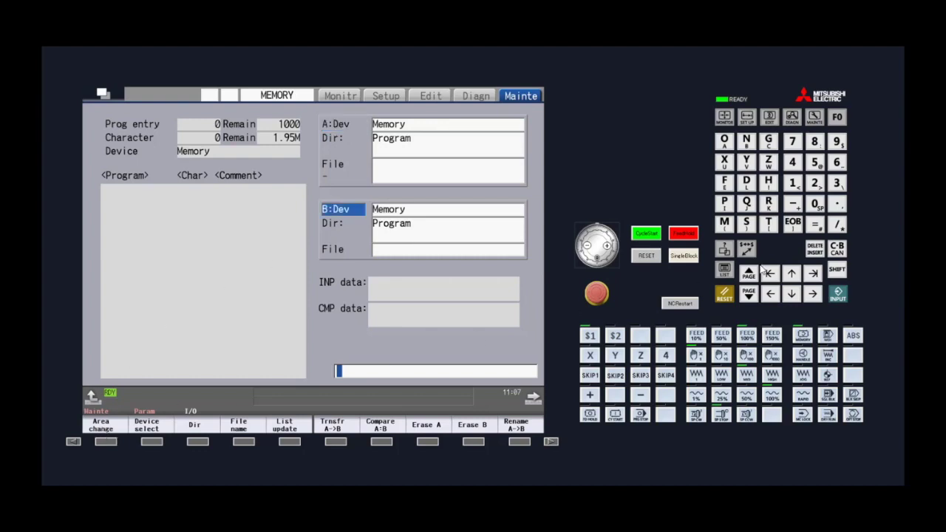
left_click(103, 427)
left_click(789, 278)
left_click(789, 278)
left_click(791, 294)
left_click(791, 273)
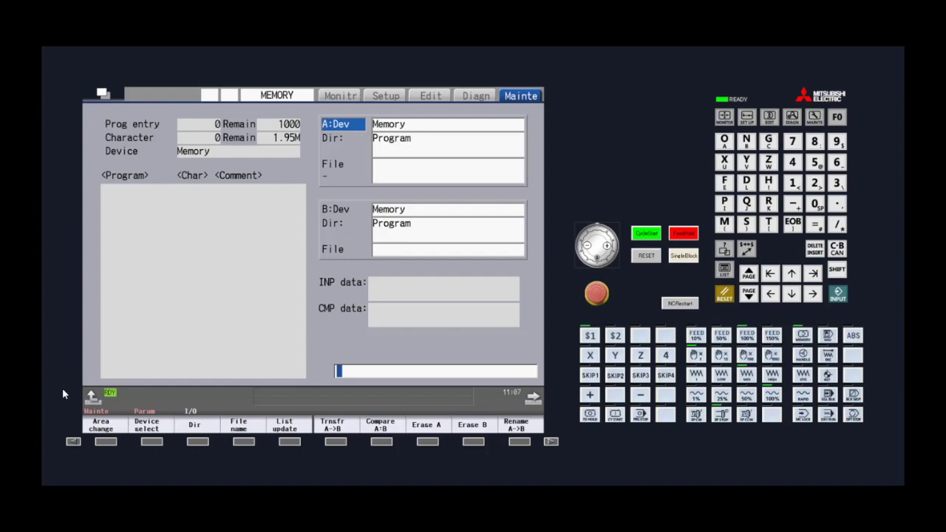
Set area A's device to HD and update its file list.
left_click(145, 428)
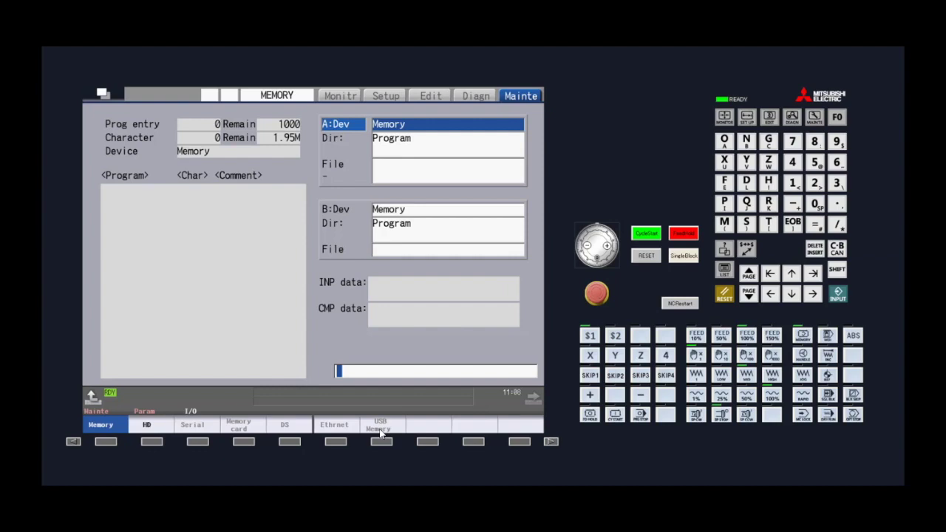
left_click(148, 424)
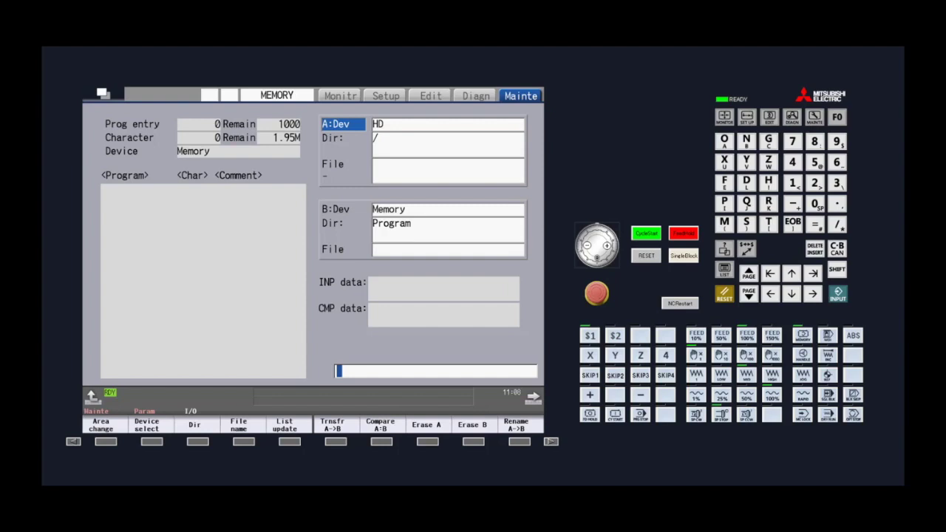
left_click(288, 427)
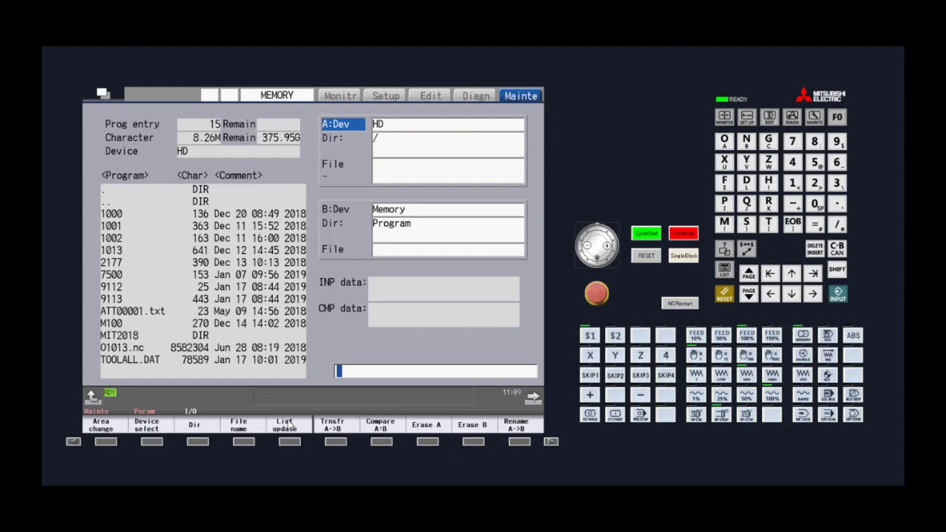
Start area A's file name entry and enter P123 as the name.
left_click(253, 428)
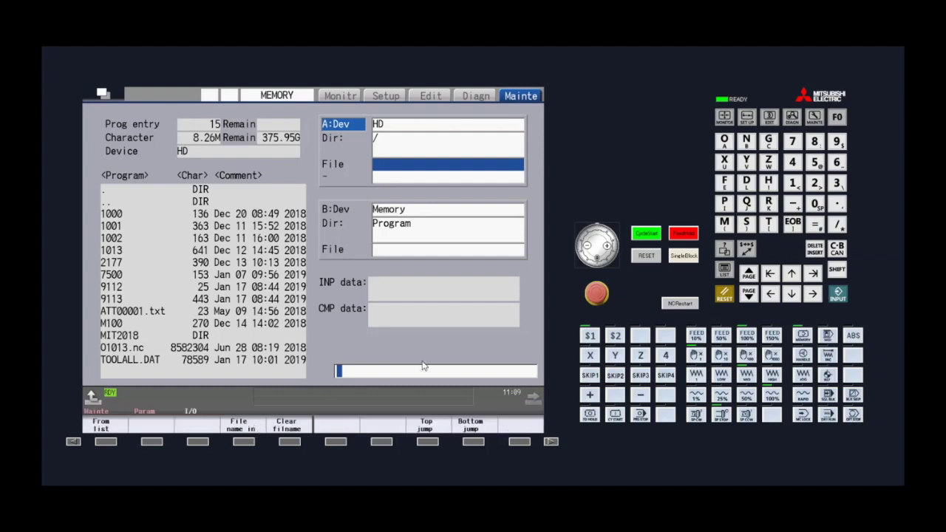
left_click(726, 205)
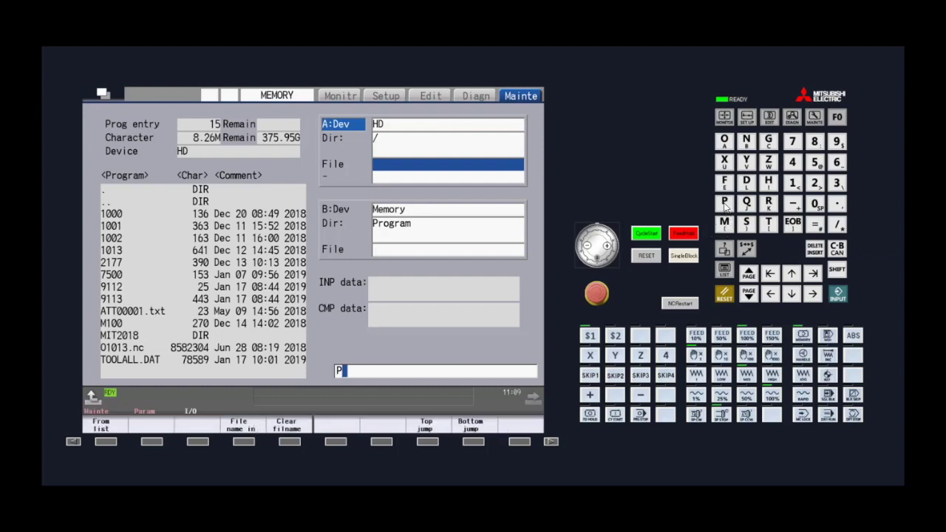
left_click(792, 182)
left_click(814, 183)
left_click(836, 183)
Pick M100 from the HD file list into the file name entry for area A.
left_click(116, 430)
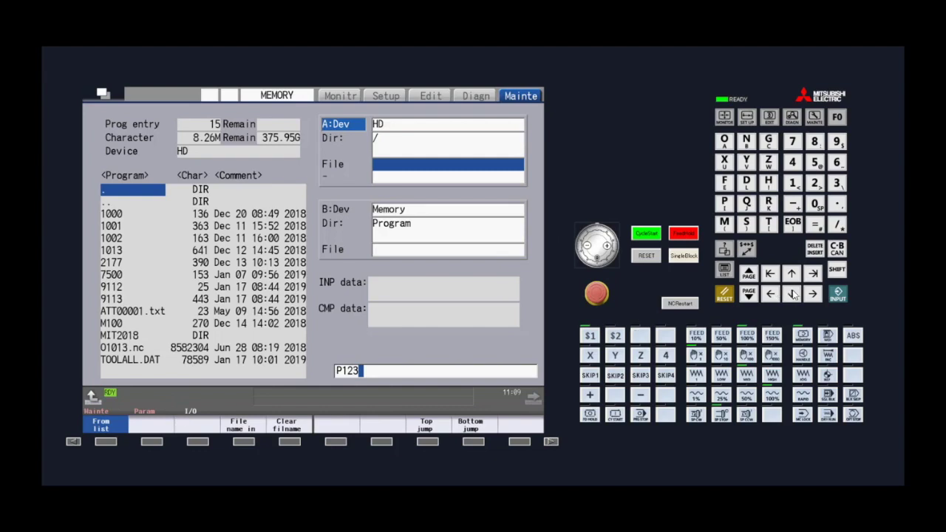
left_click(792, 293)
left_click(791, 293)
left_click(792, 293)
left_click(791, 293)
left_click(791, 293)
left_click(791, 293)
left_click(791, 293)
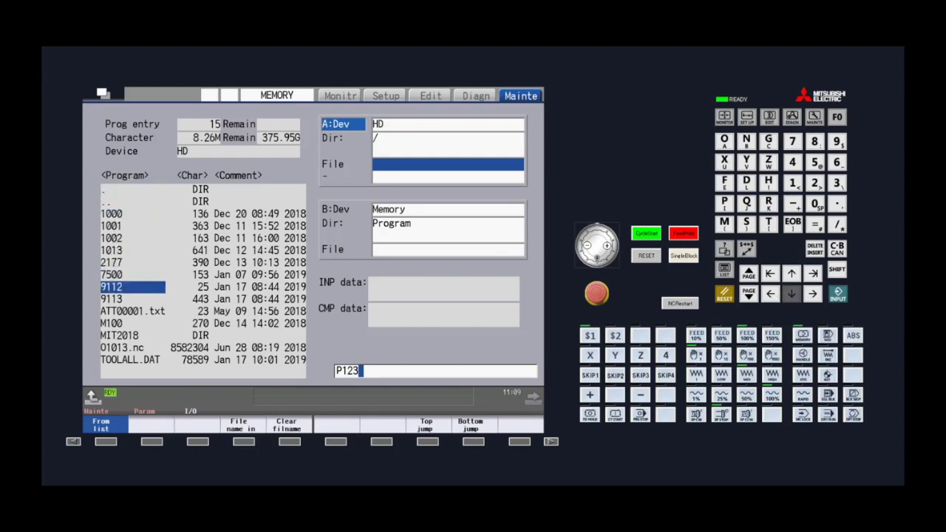
left_click(791, 293)
left_click(791, 293)
left_click(792, 294)
left_click(791, 293)
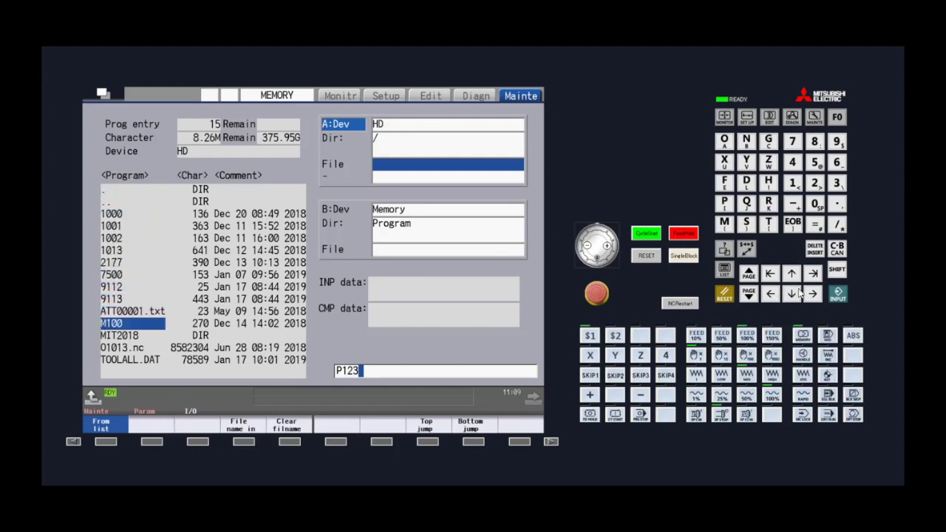
left_click(837, 294)
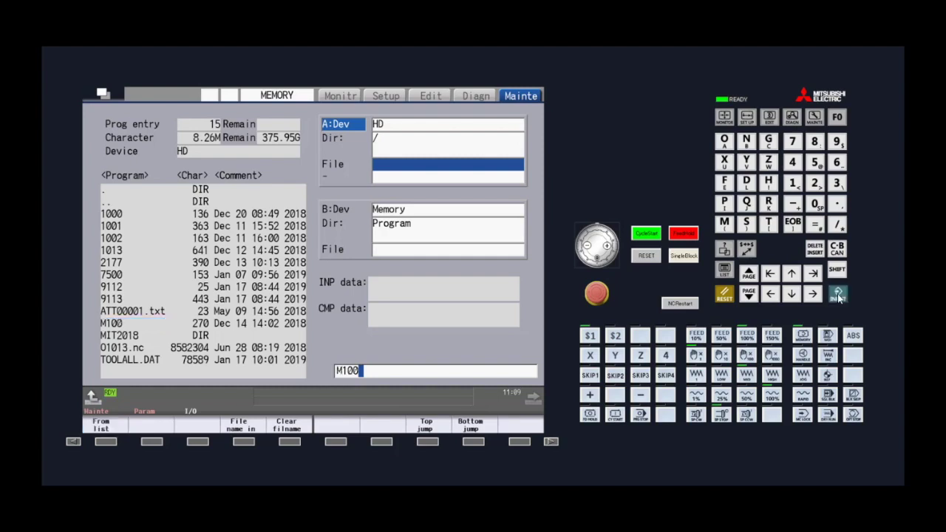
Open the MIT2018 folder from the HD list, browse its programs, and return to the root directory.
left_click(87, 429)
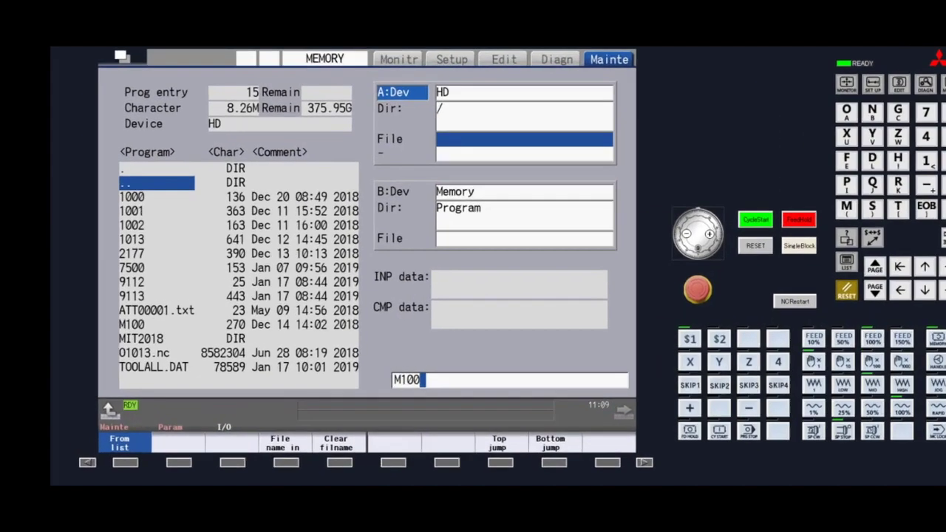
key("Down")
key("Down")
key("Down")
key("Down")
key("Down")
key("Down")
key("Down")
key("Down")
key("Down")
key("Down")
key("Down")
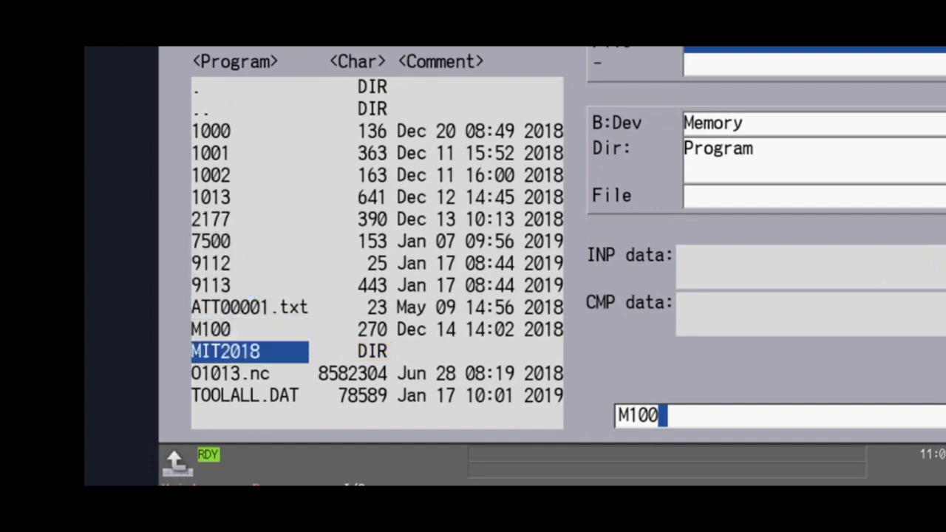
key("Return")
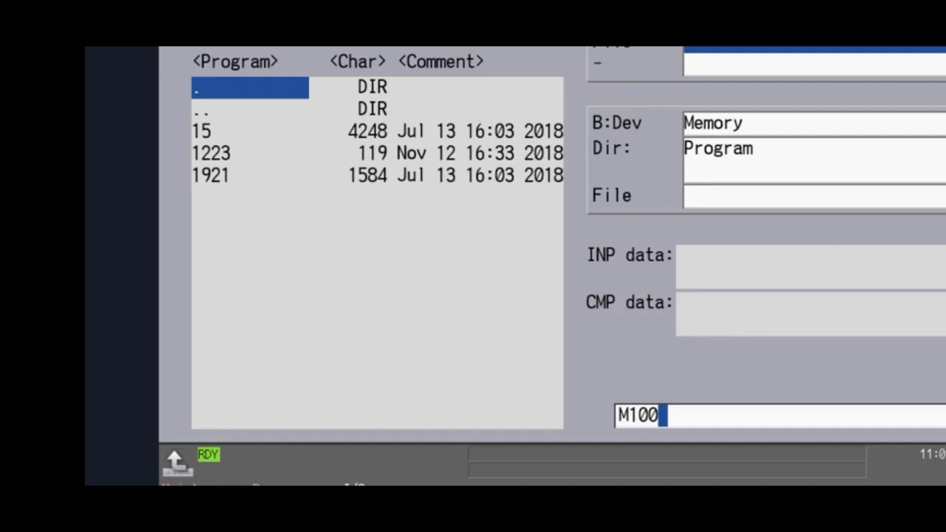
key("Down")
key("Down")
key("Down")
key("Down")
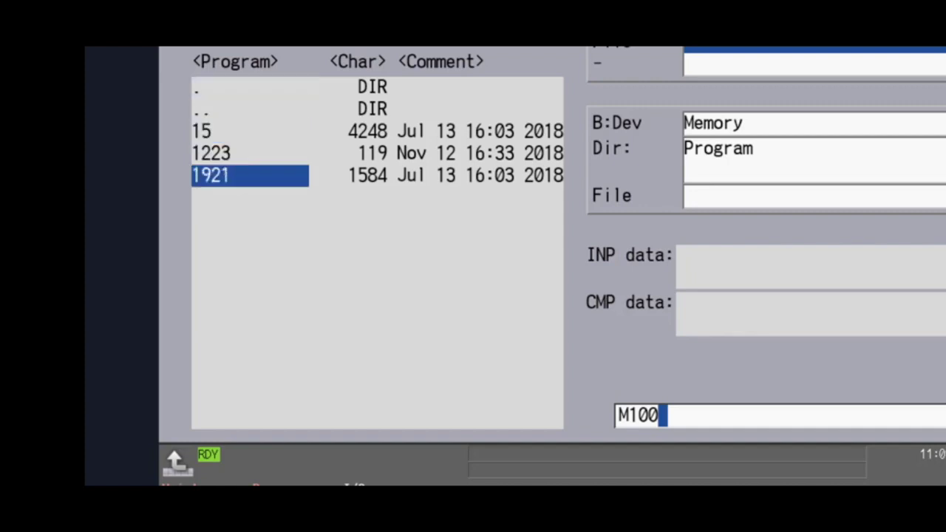
key("Up")
key("Up")
key("Up")
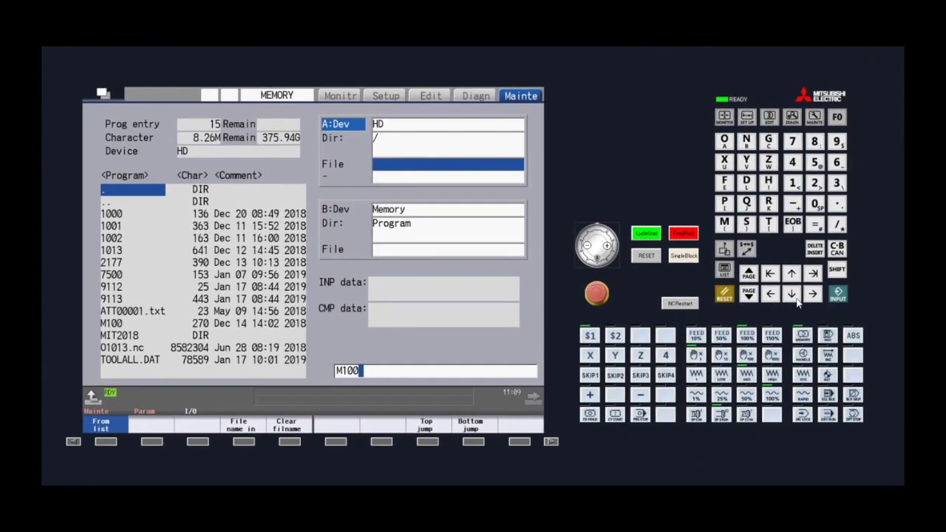
Choose M100 from the HD root list and set it as area A's file.
left_click(795, 297)
left_click(795, 297)
left_click(794, 297)
left_click(795, 297)
left_click(795, 297)
left_click(795, 297)
left_click(795, 297)
left_click(795, 297)
left_click(795, 297)
left_click(795, 297)
left_click(795, 297)
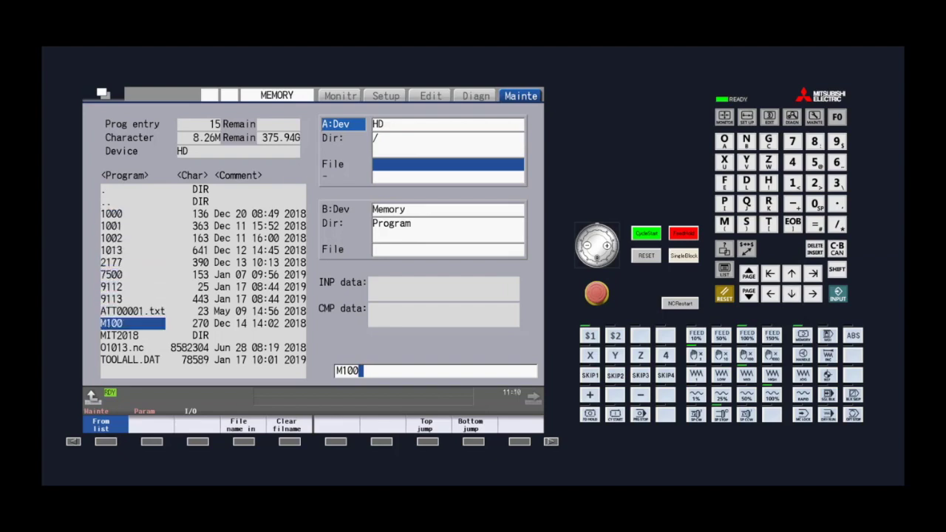
left_click(838, 295)
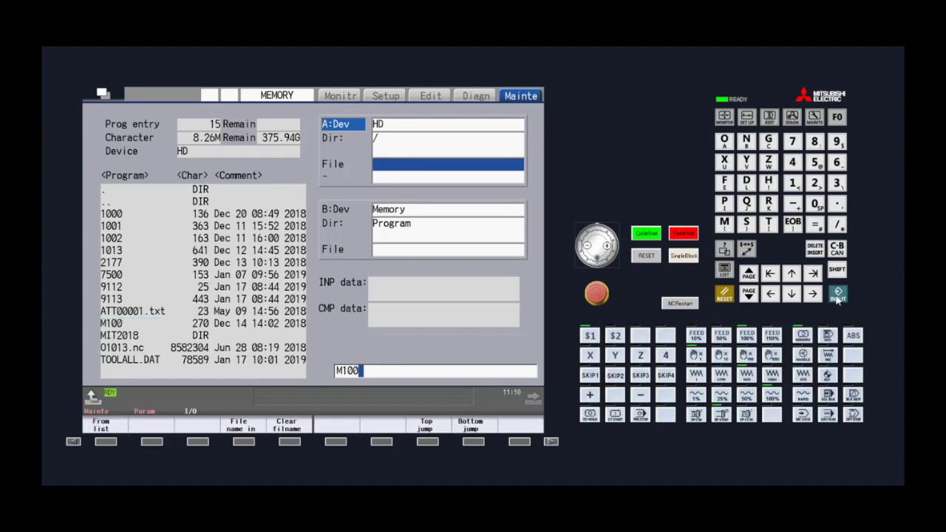
left_click(838, 295)
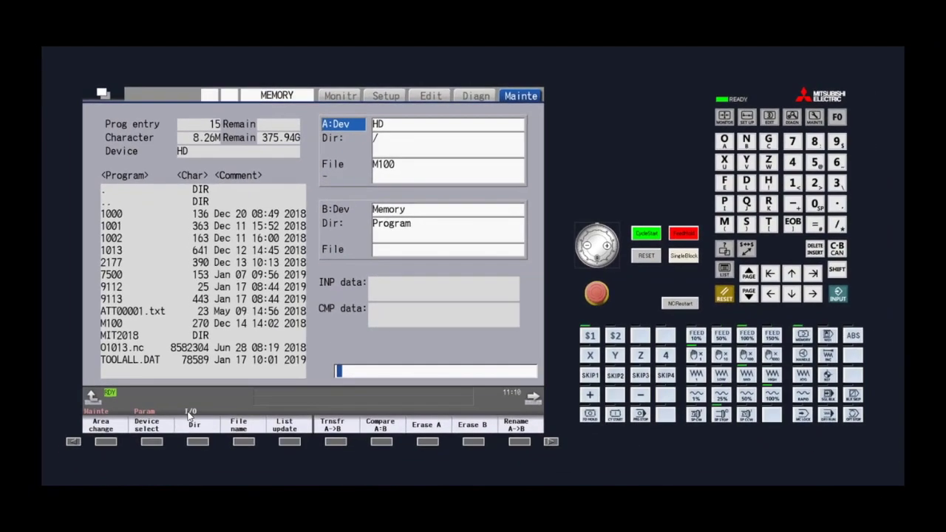
Set area A's file to 1000 by choosing it from the HD file list.
left_click(237, 426)
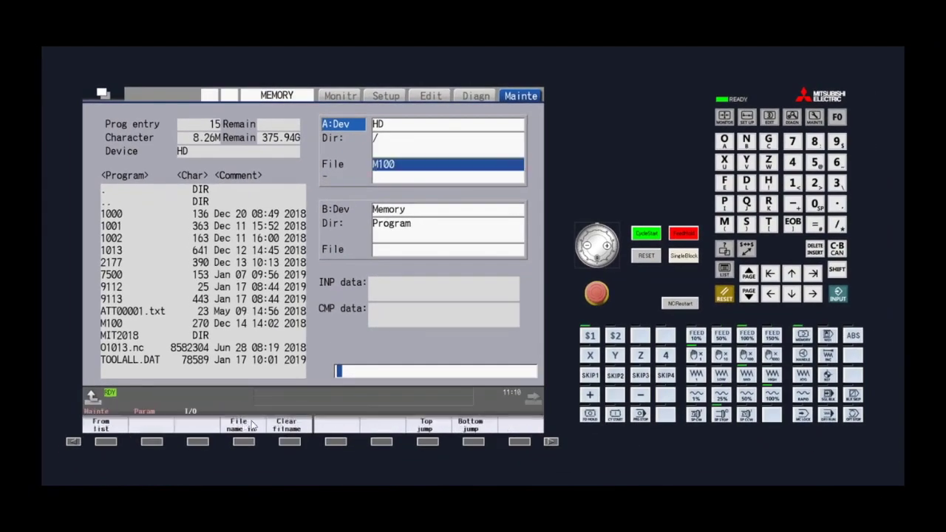
left_click(111, 426)
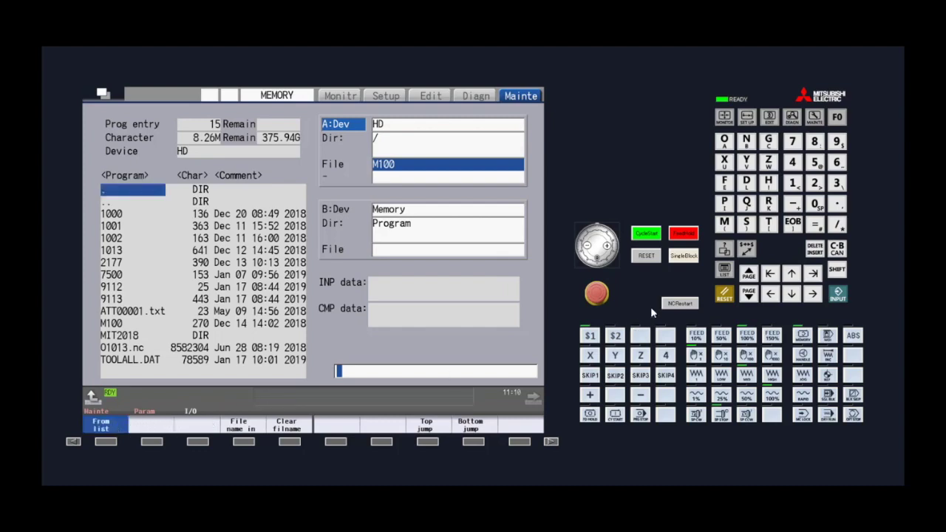
left_click(791, 293)
left_click(791, 294)
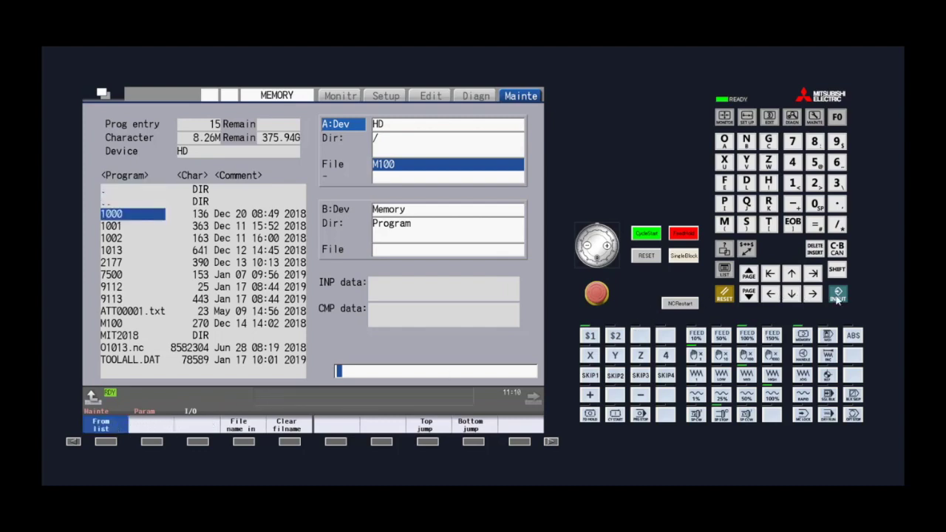
left_click(837, 293)
key("Return")
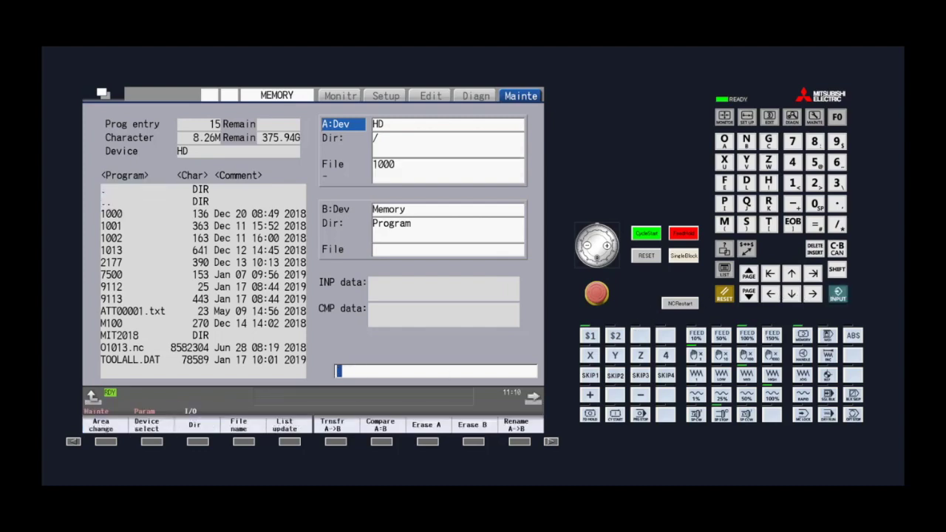
Set the end of area A's file range to 1013 by choosing it from the HD list.
left_click(259, 428)
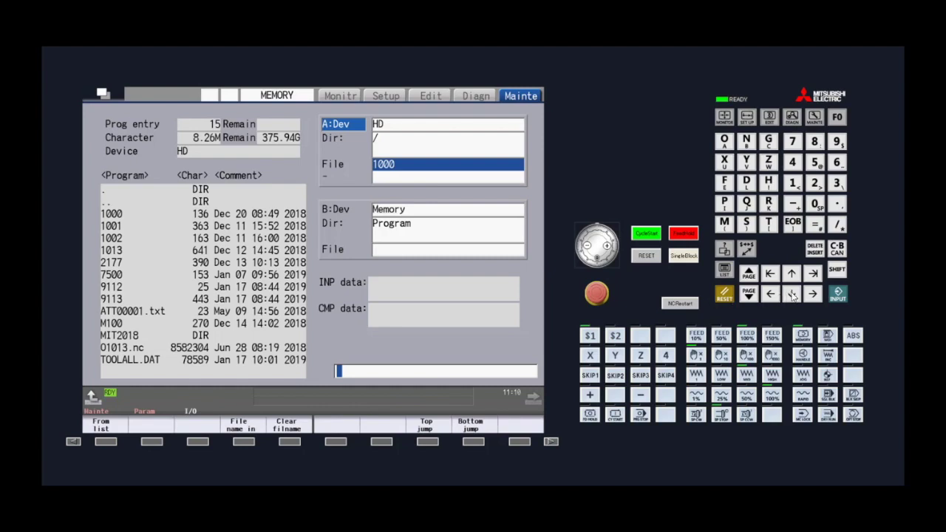
left_click(792, 294)
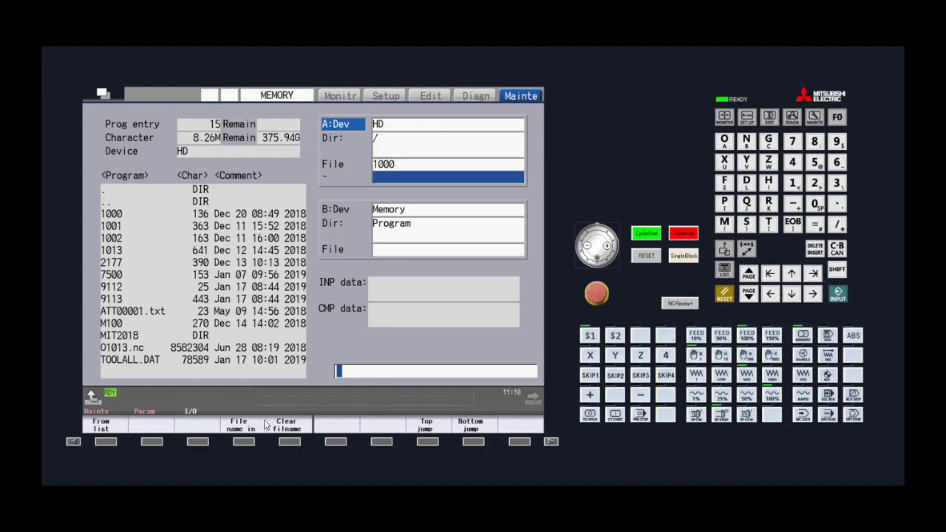
left_click(118, 425)
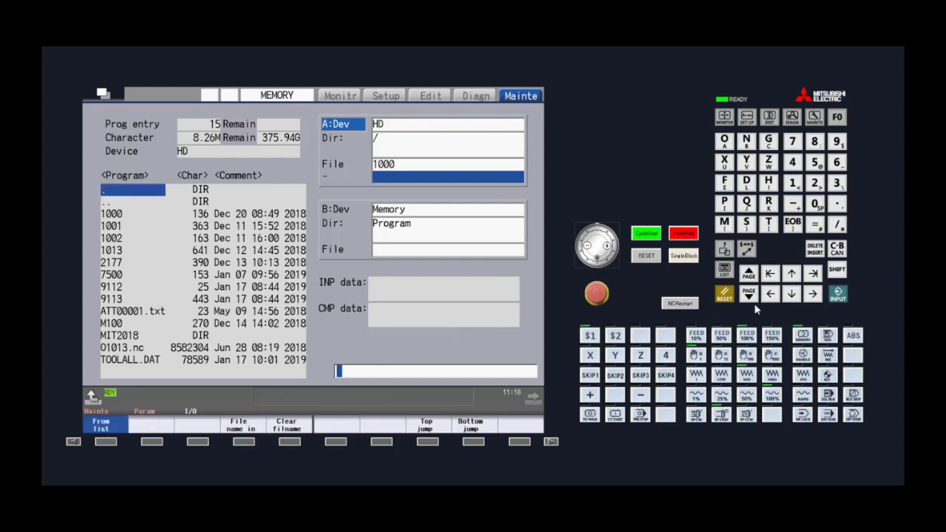
left_click(792, 294)
left_click(791, 294)
left_click(792, 294)
left_click(791, 294)
left_click(792, 294)
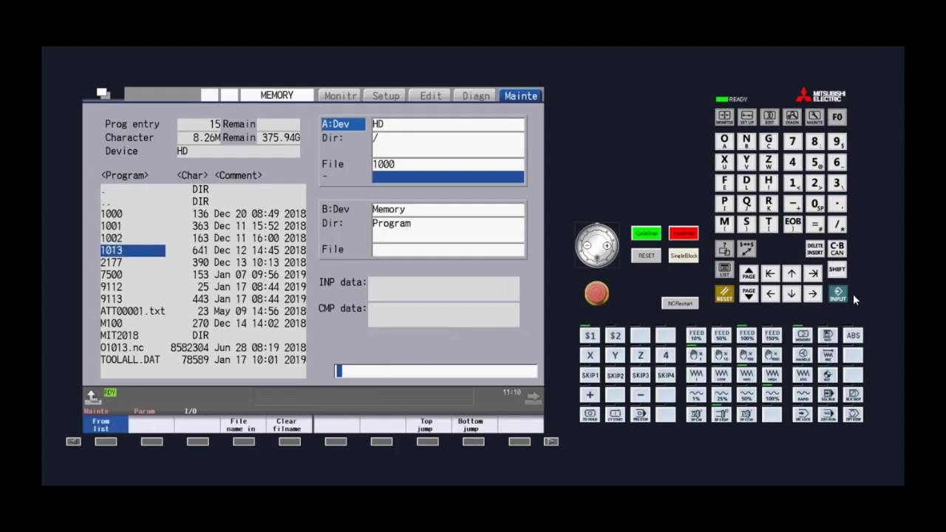
left_click(838, 294)
left_click(839, 294)
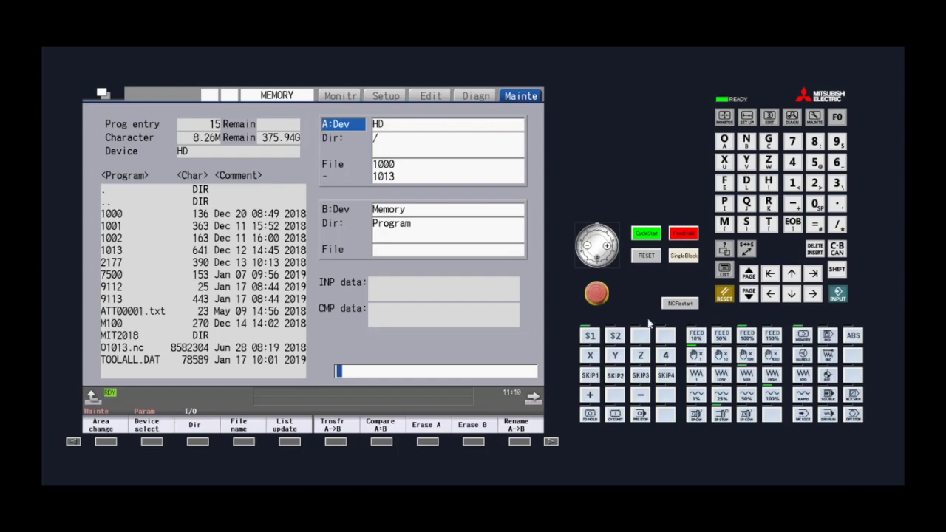
Make area B active and choose Program as its directory in Memory.
left_click(101, 425)
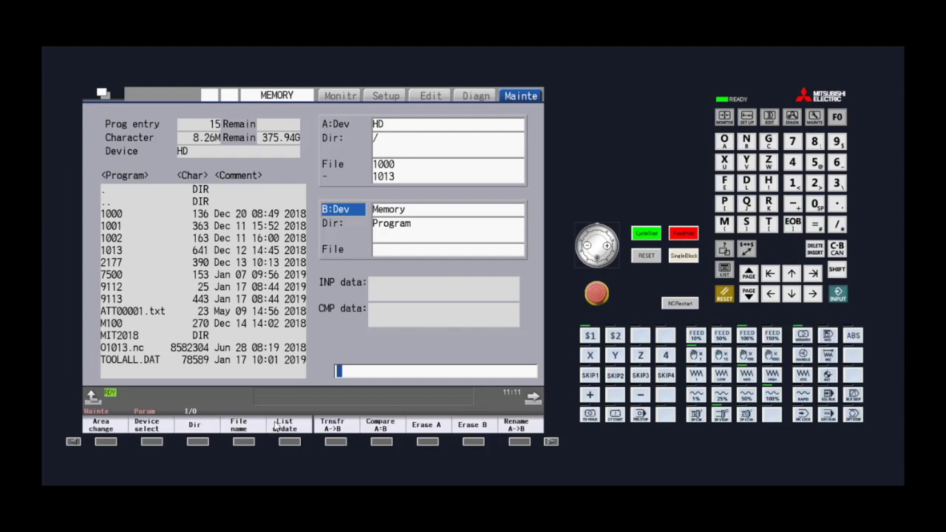
left_click(211, 426)
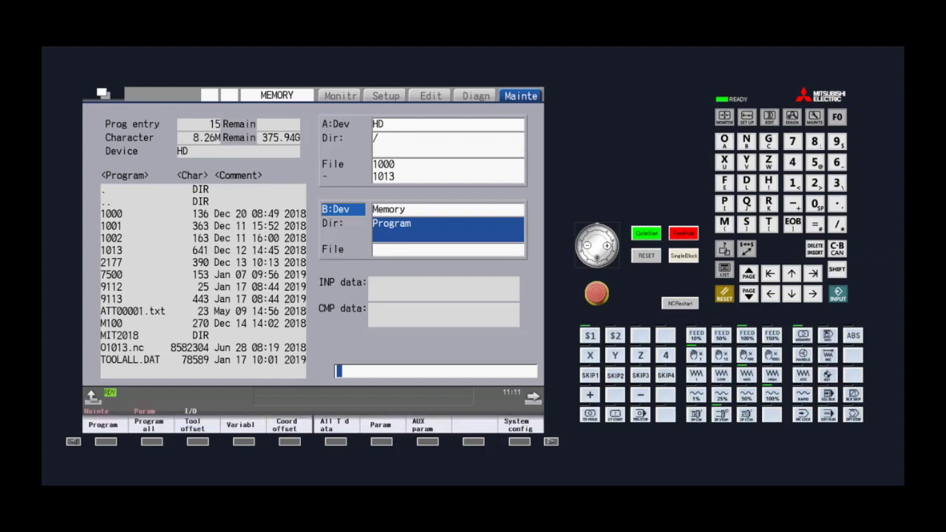
left_click(104, 426)
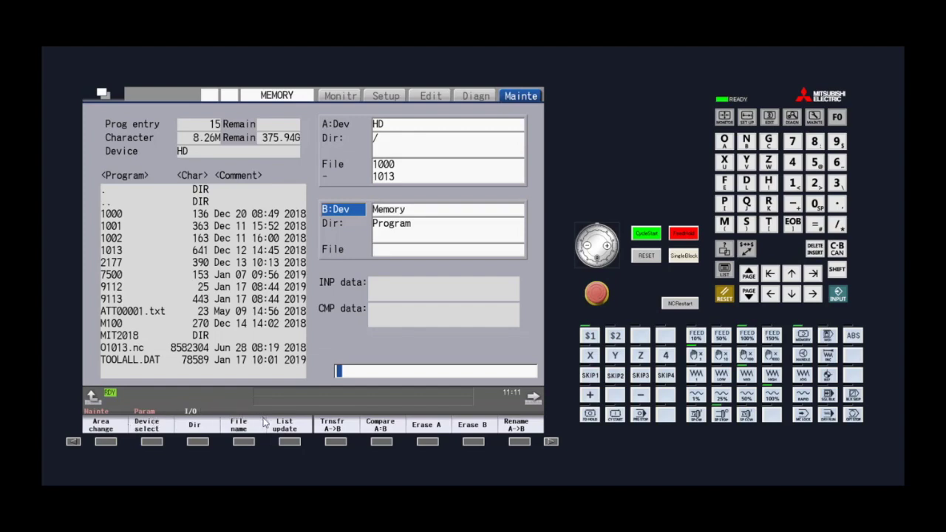
left_click(184, 428)
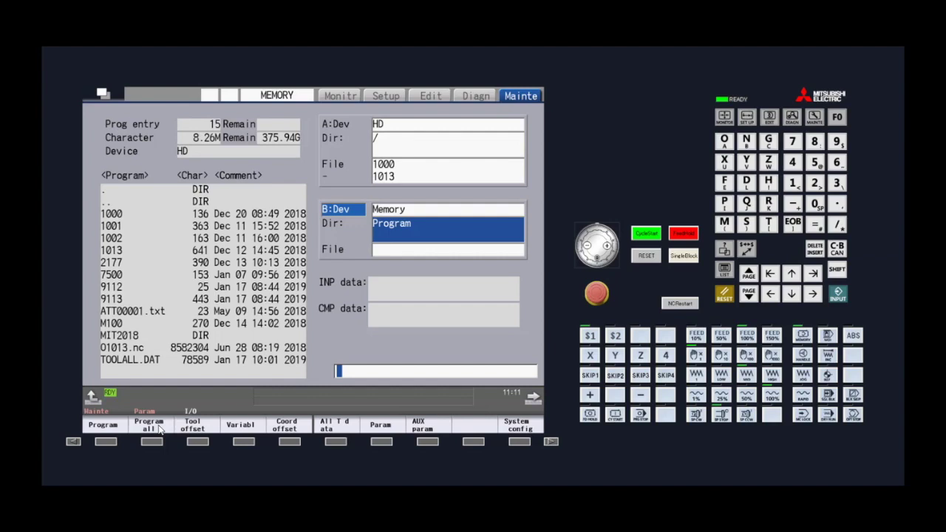
left_click(109, 427)
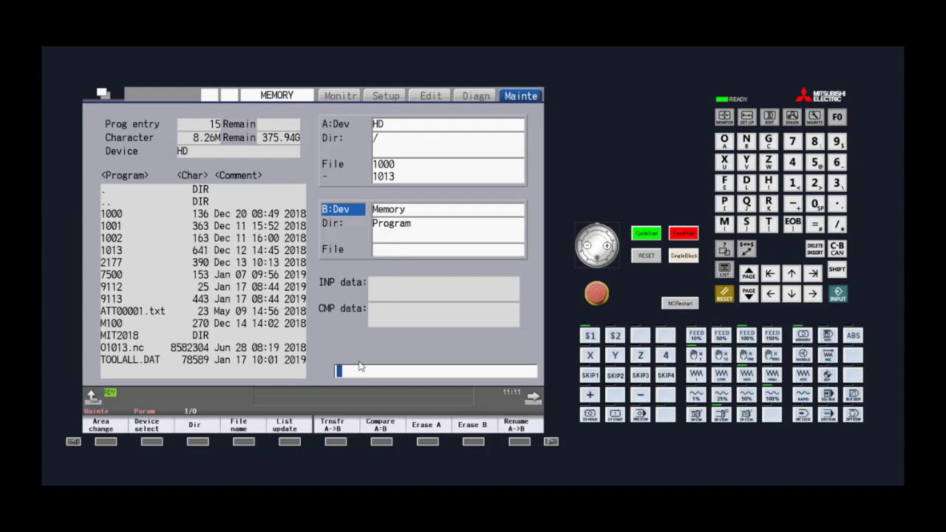
Transfer files 1000 through 1013 from area A to area B, confirm, and update the Memory program list.
left_click(335, 425)
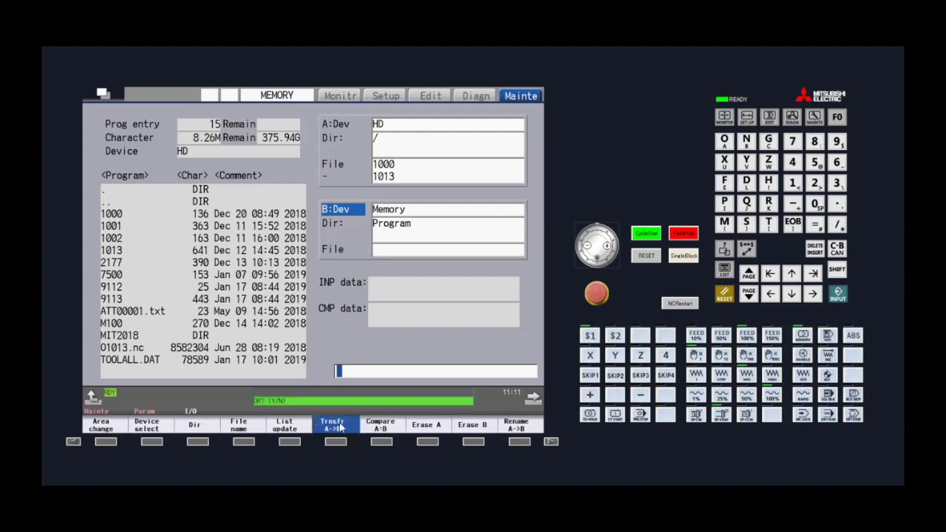
left_click(747, 164)
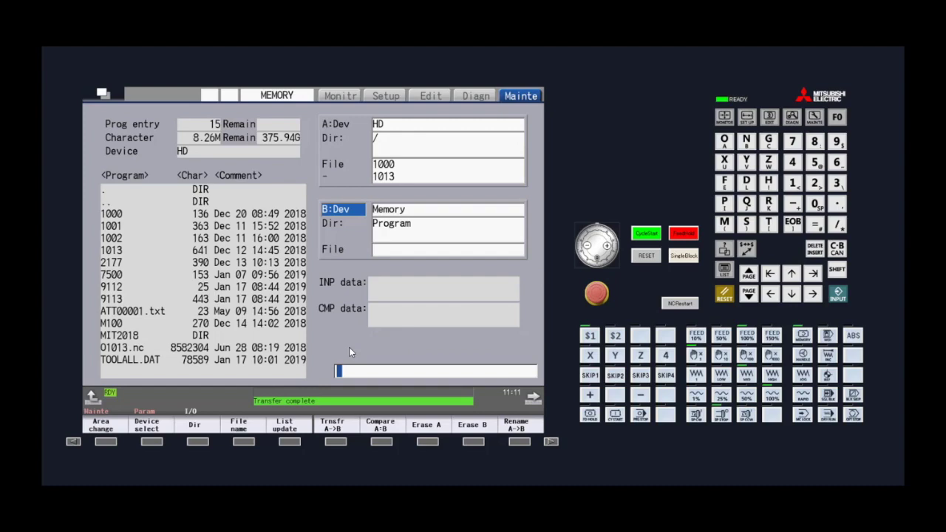
left_click(285, 426)
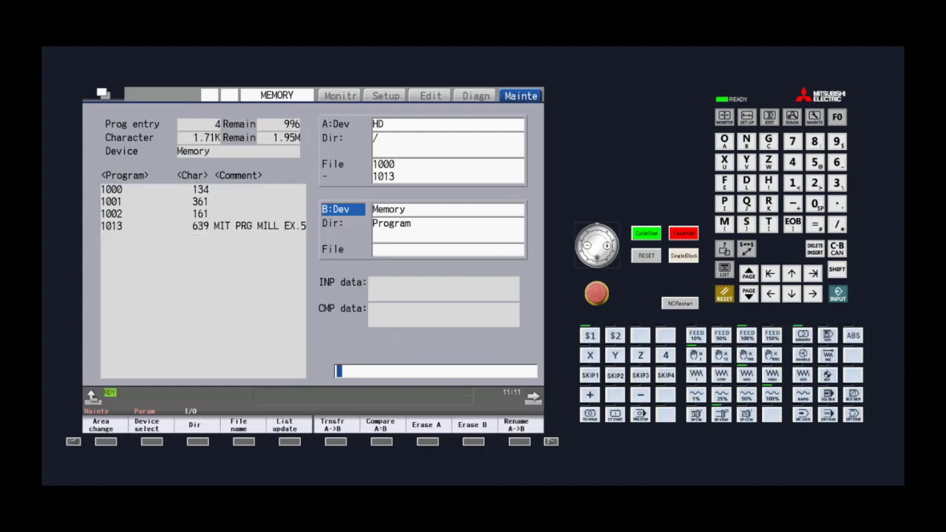